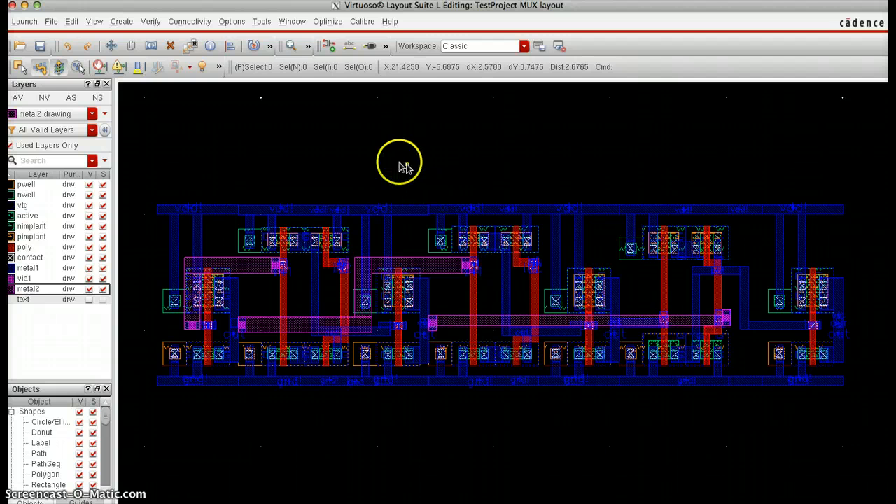
pyautogui.click(362, 21)
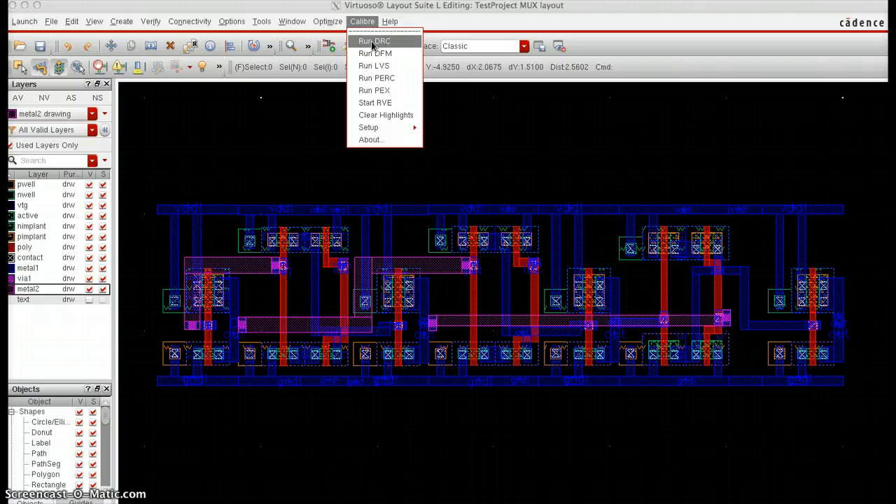
pyautogui.click(363, 20)
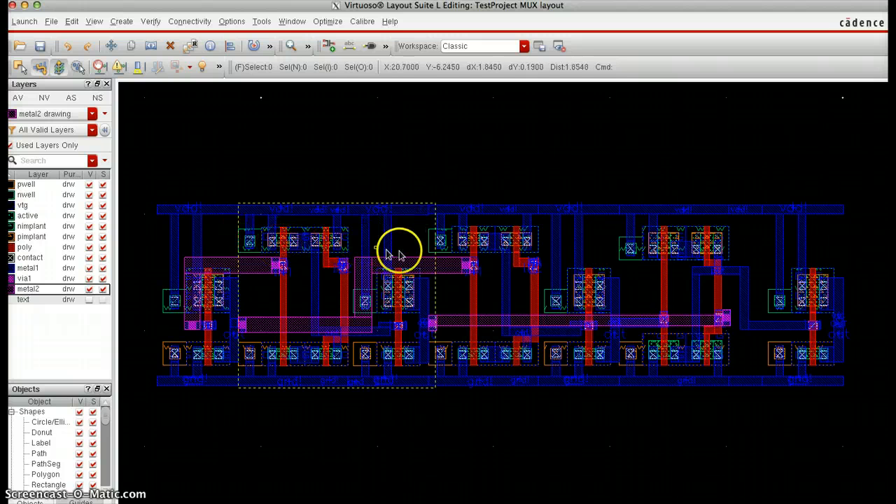
pyautogui.keyDown('ctrl'); pyautogui.scroll(1, 411, 252); pyautogui.keyUp('ctrl')
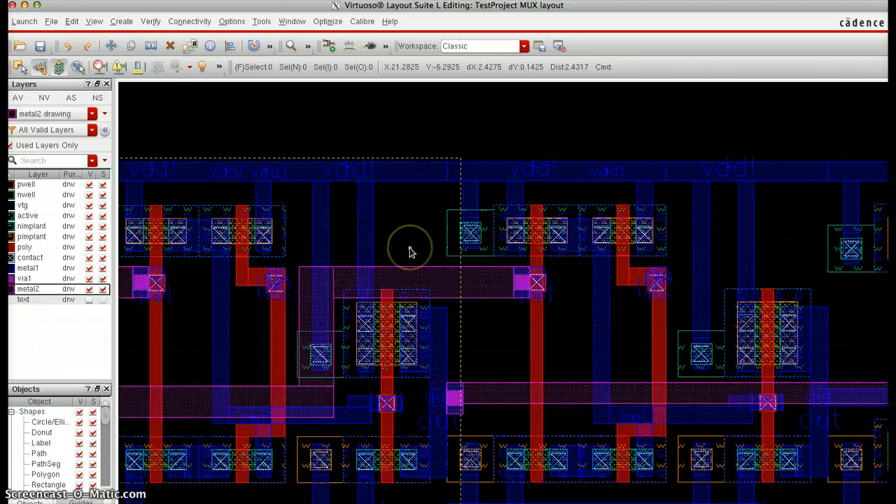
pyautogui.click(362, 21)
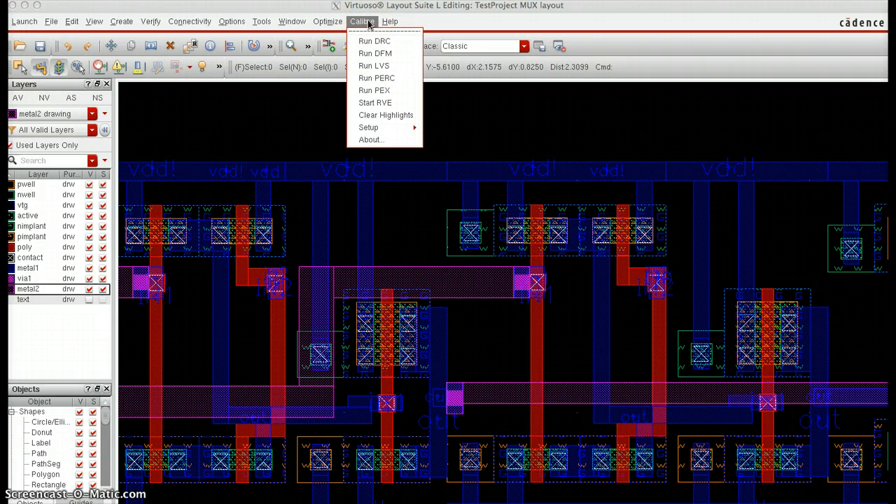
pyautogui.click(368, 21)
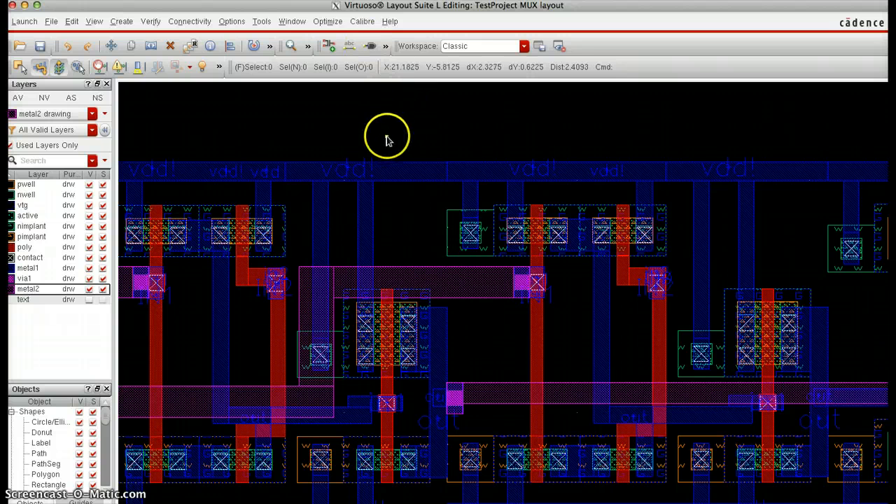
# Draw a vertical metal2 path below the vdd! rail, ending just above the horizontal metal2 strip, and delete it.
pyautogui.keyDown('ctrl'); pyautogui.scroll(1, 404, 219); pyautogui.keyUp('ctrl')
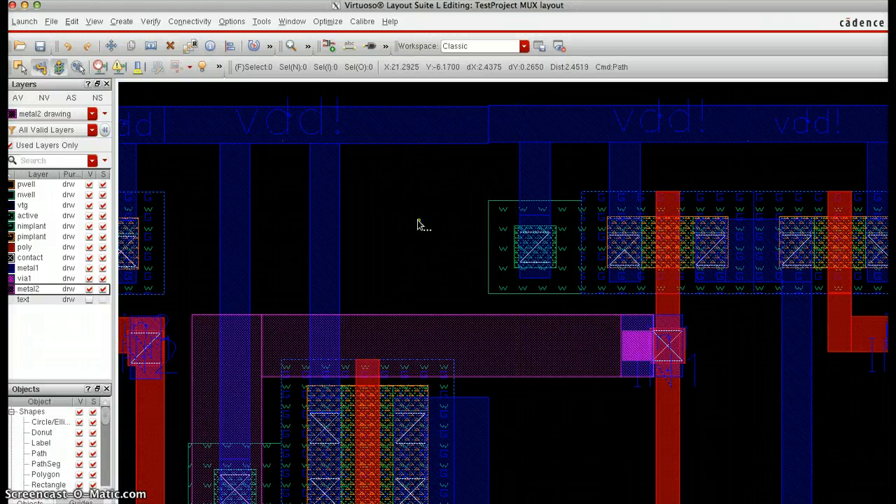
pyautogui.click(397, 157)
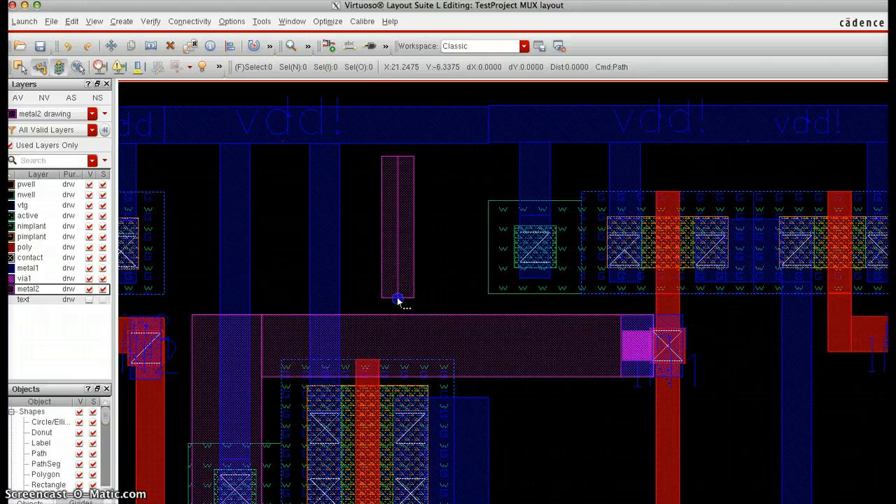
pyautogui.keyDown('ctrl'); pyautogui.scroll(1, 415, 311); pyautogui.keyUp('ctrl')
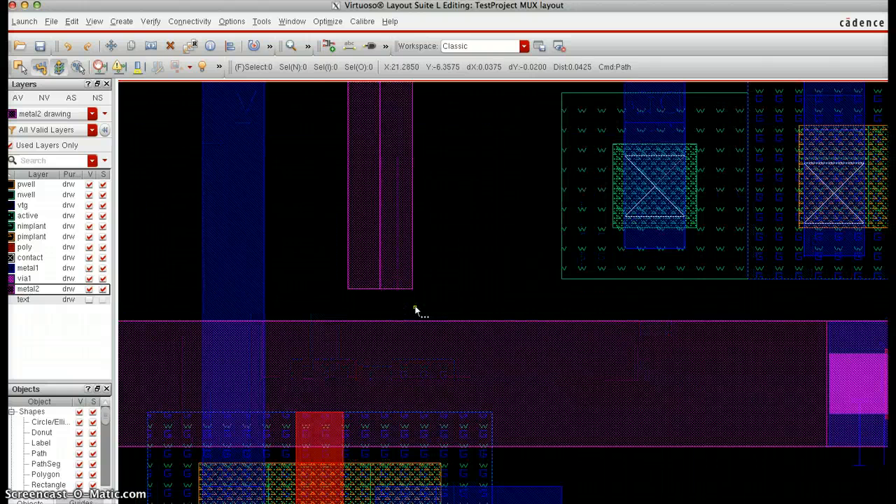
pyautogui.keyDown('ctrl'); pyautogui.scroll(-1, 416, 310); pyautogui.keyUp('ctrl')
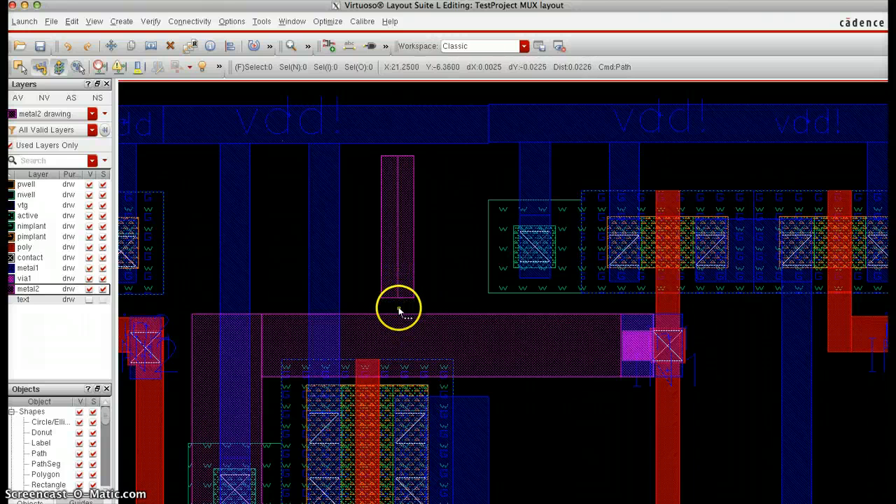
pyautogui.click(362, 21)
pyautogui.click(362, 21)
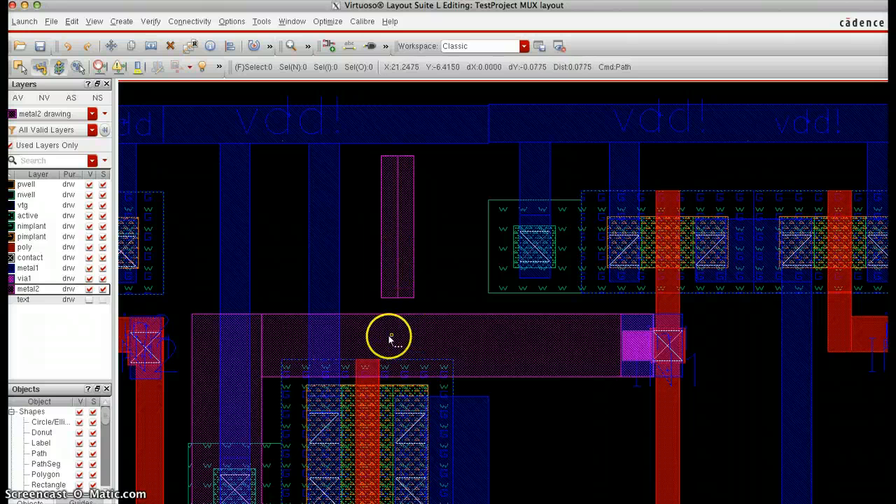
pyautogui.press('Escape')
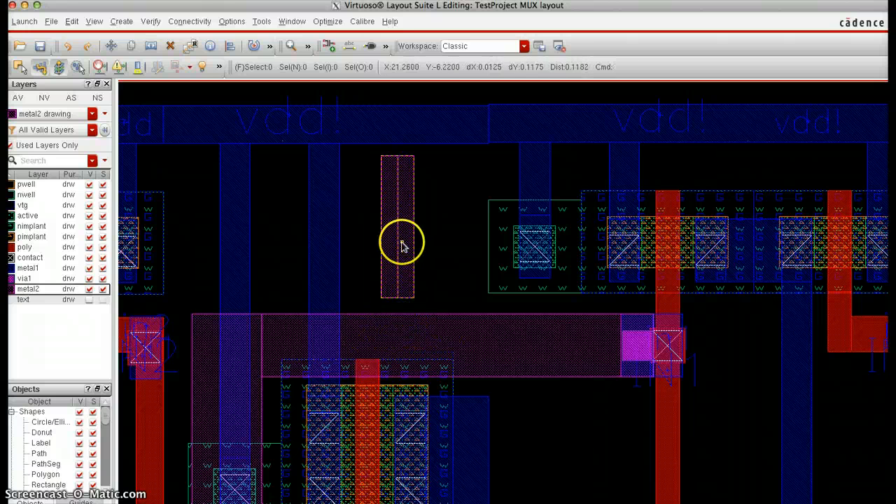
pyautogui.click(402, 241)
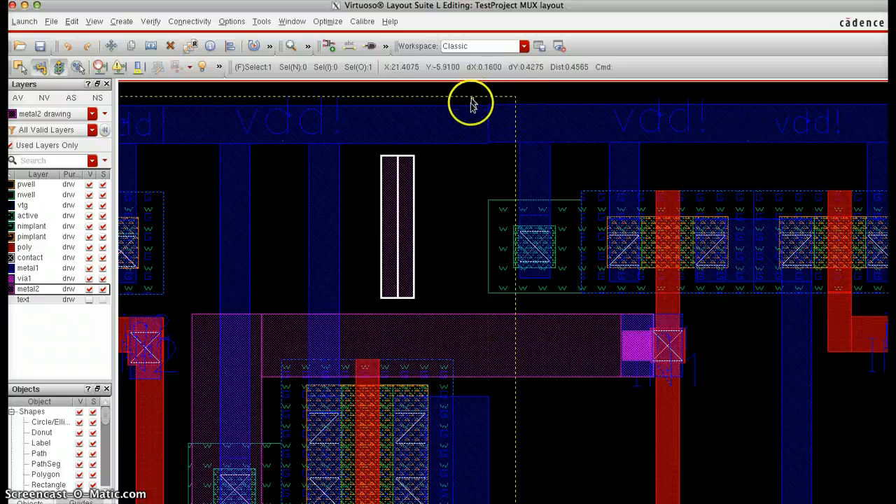
pyautogui.press('Delete')
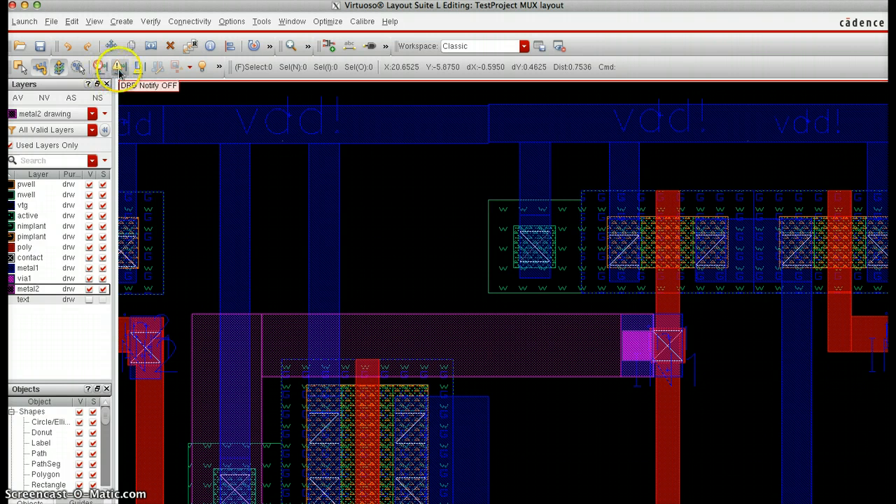
# Turn on DRD Notify for the layout editor.
pyautogui.click(139, 112)
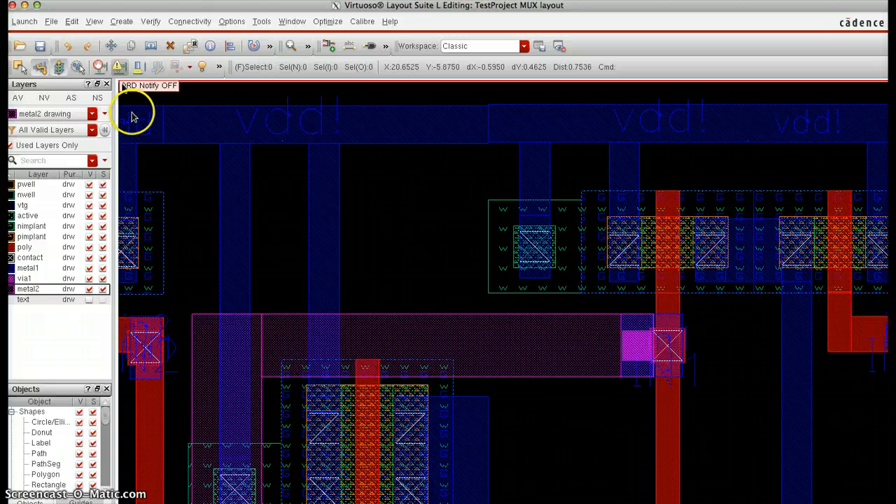
pyautogui.click(121, 68)
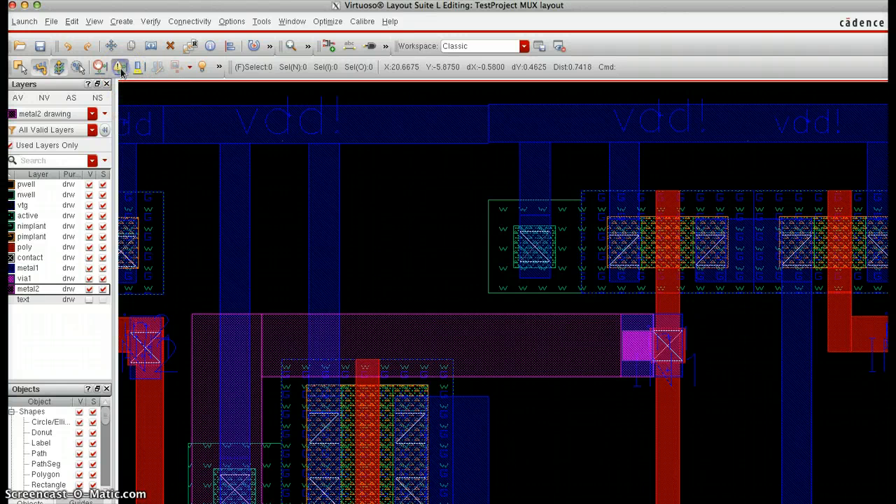
pyautogui.click(384, 165)
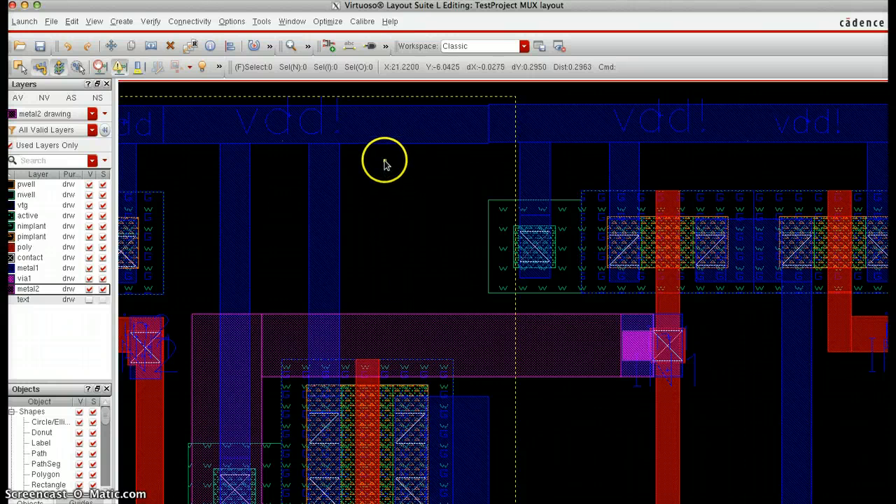
pyautogui.click(385, 180)
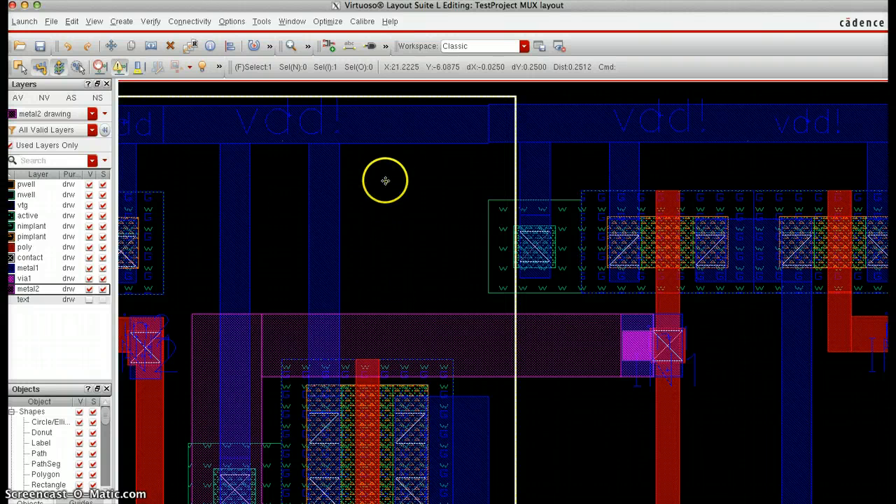
pyautogui.click(536, 91)
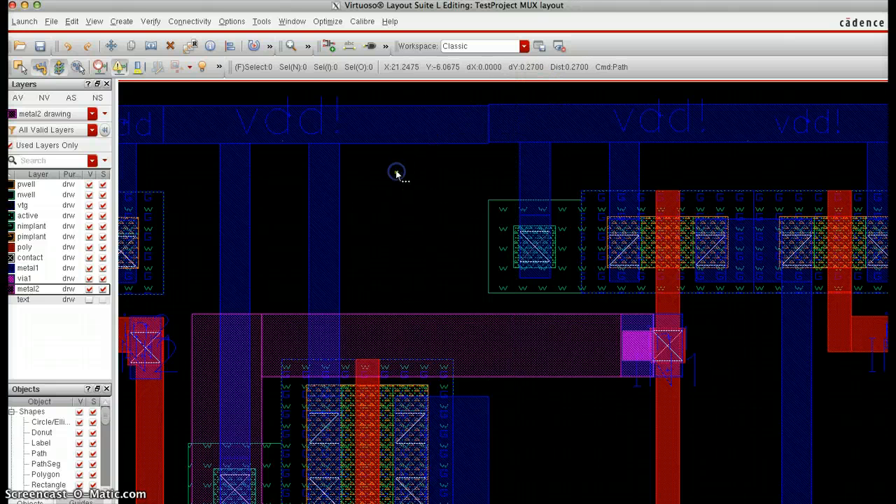
pyautogui.press('p')
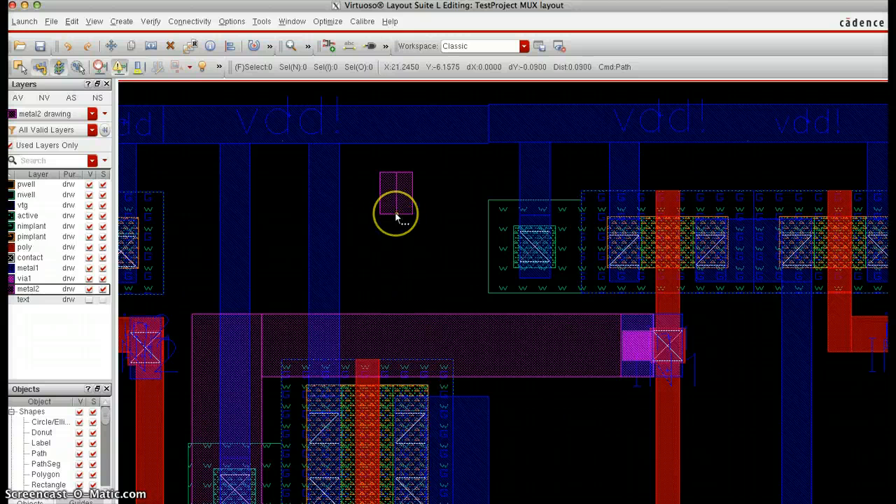
pyautogui.press('Escape')
pyautogui.press('r')
pyautogui.moveTo(378, 201); pyautogui.dragTo(411, 228)
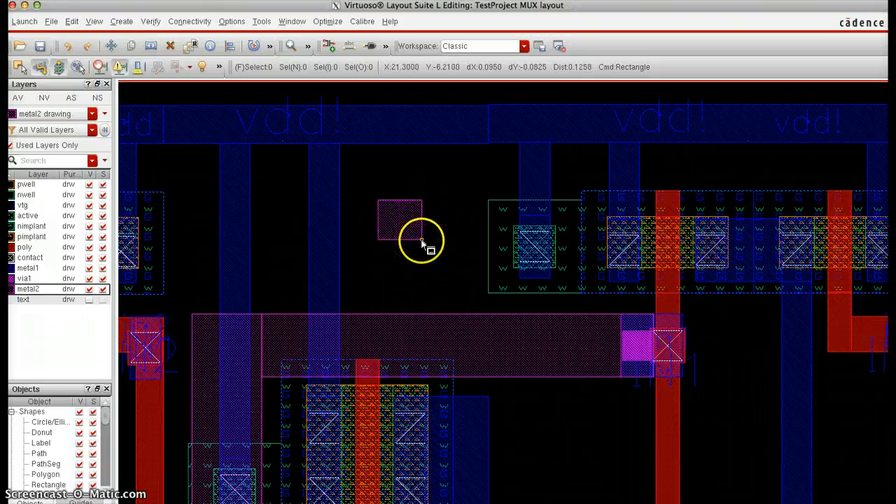
pyautogui.press('Escape')
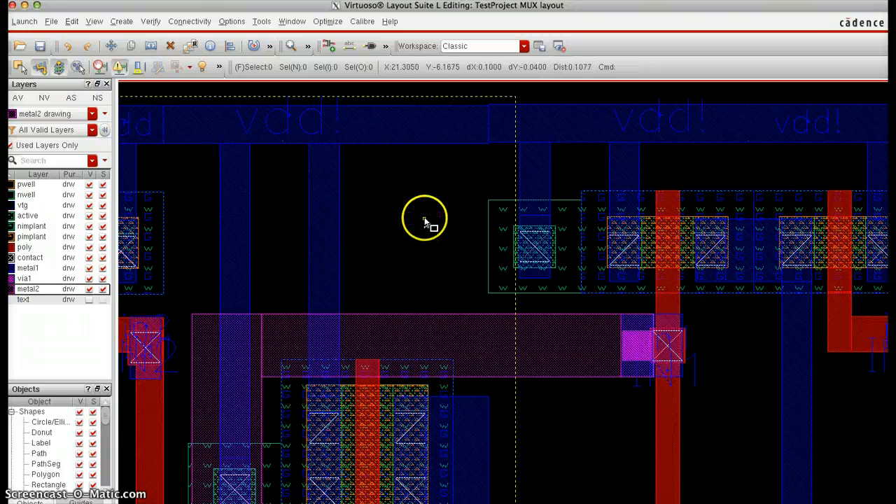
# Draw a vertical metal2 path down until it overlaps the horizontal metal2 strip, and delete that path.
pyautogui.press('p')
pyautogui.click(402, 199)
pyautogui.click(403, 282)
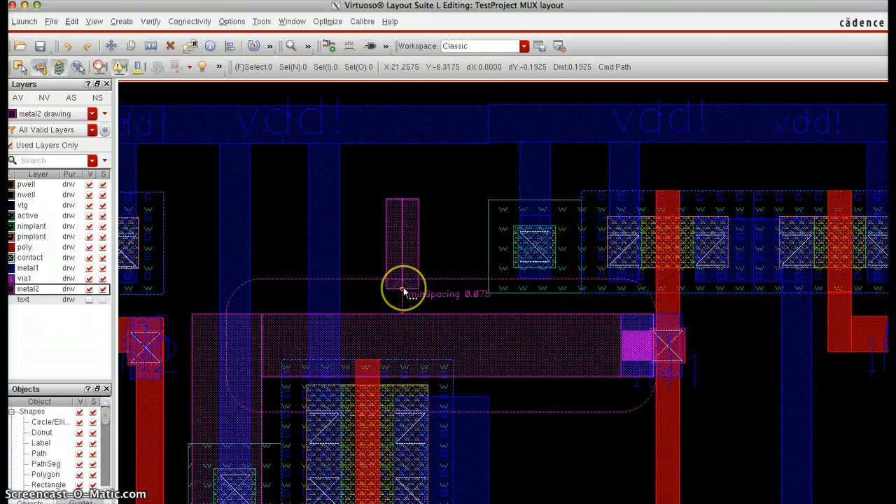
pyautogui.click(403, 332)
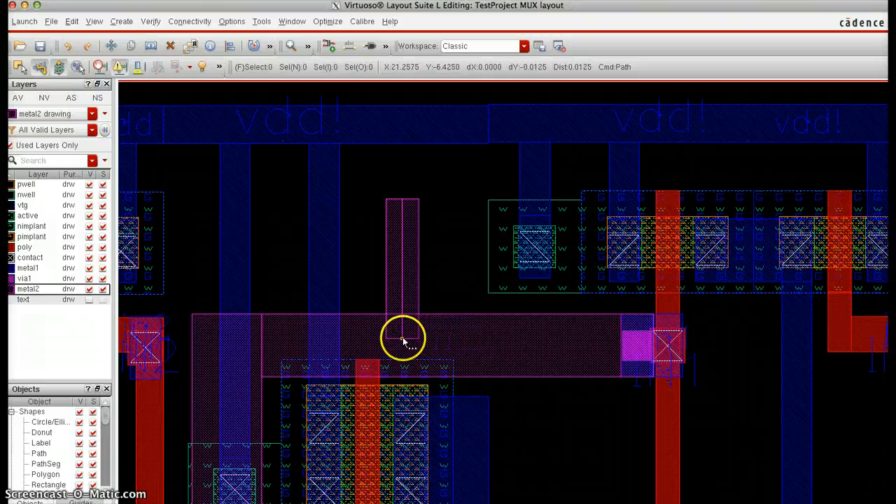
pyautogui.click(403, 339)
pyautogui.click(435, 322)
pyautogui.press('Escape')
pyautogui.click(410, 290)
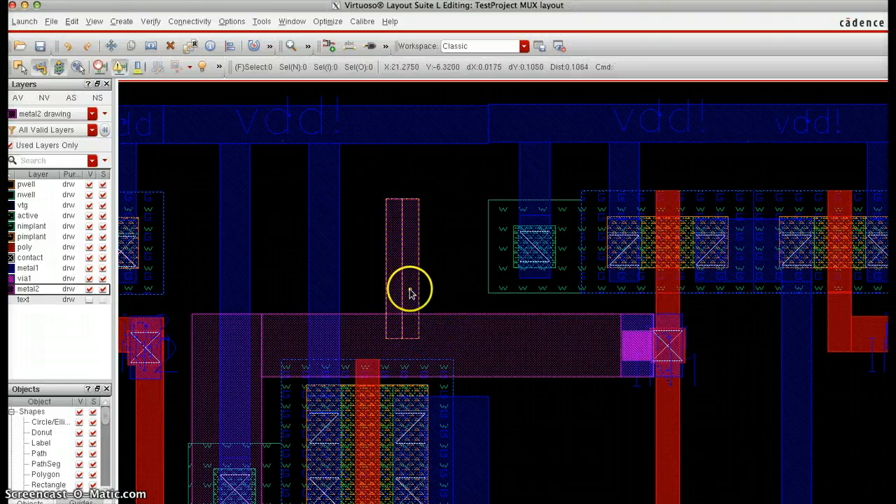
pyautogui.press('Delete')
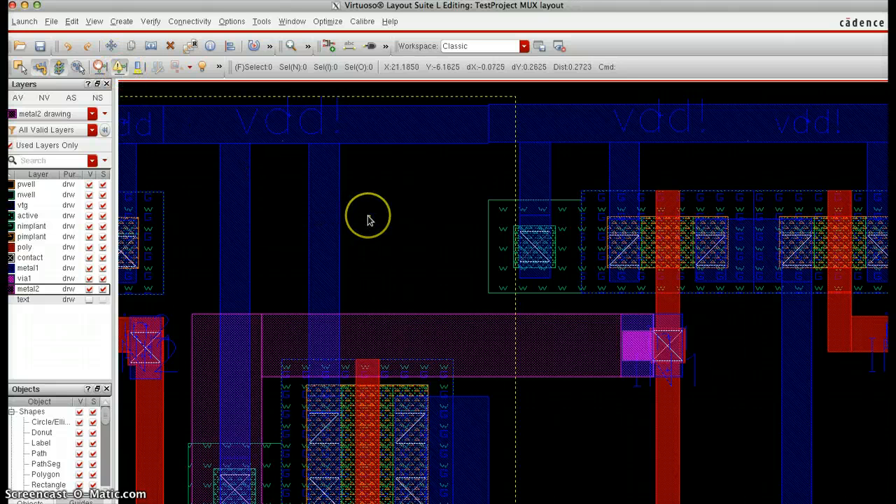
pyautogui.press('p')
pyautogui.click(387, 192)
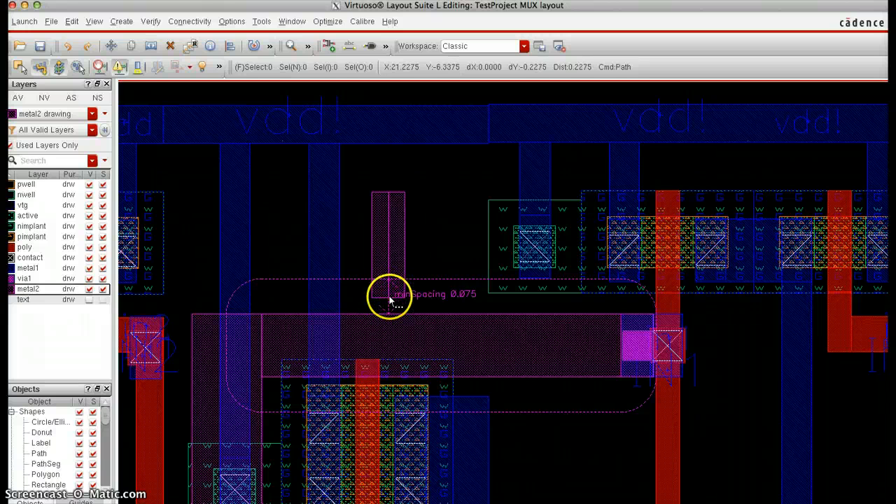
pyautogui.press('Escape')
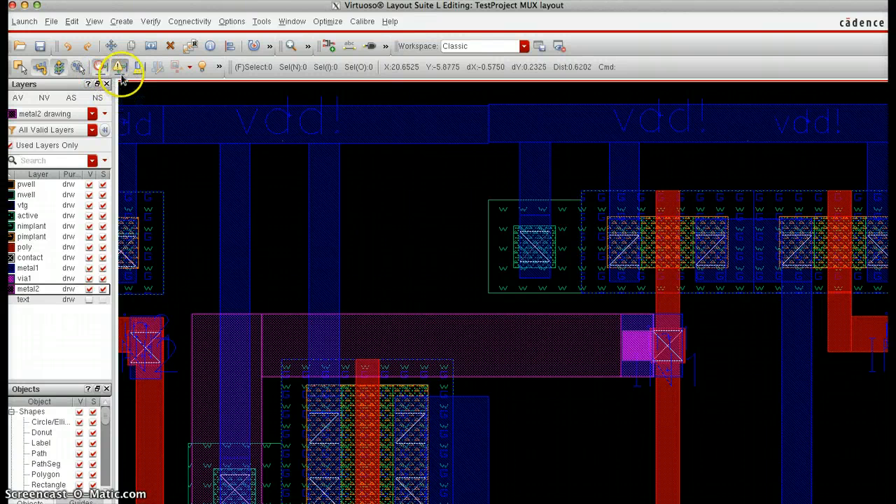
# Draw a U-shaped metal2 path from below the vdd! rail down into the horizontal metal2 strip, along it, and back up above it.
pyautogui.click(399, 186)
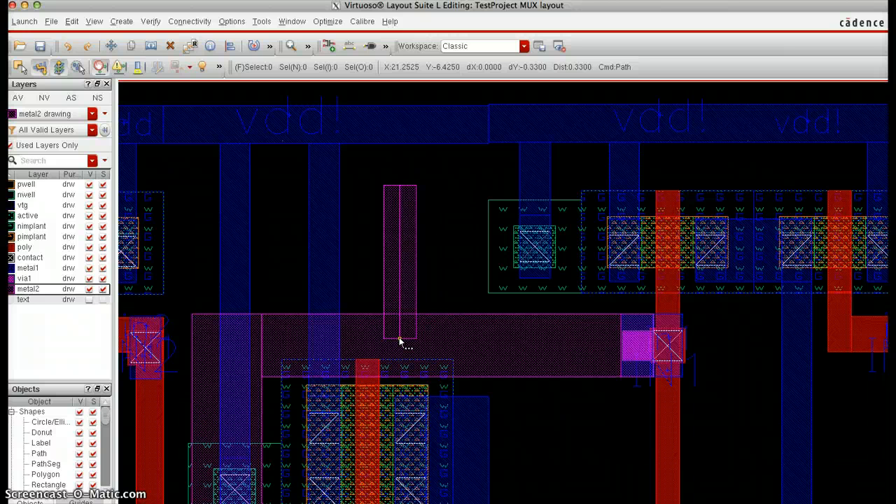
pyautogui.click(400, 340)
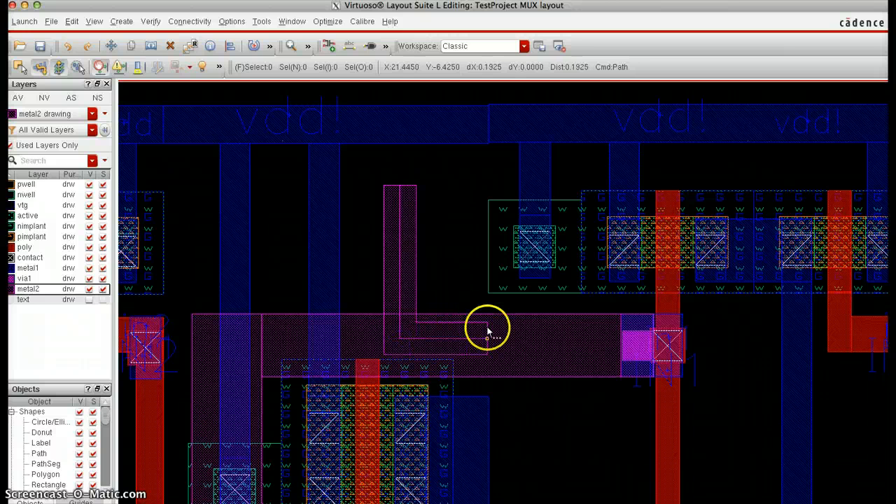
pyautogui.click(267, 340)
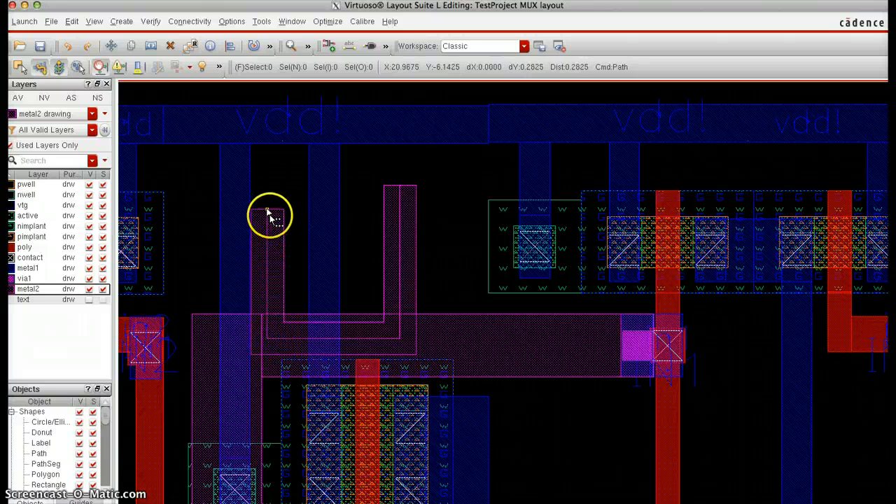
pyautogui.click(269, 217)
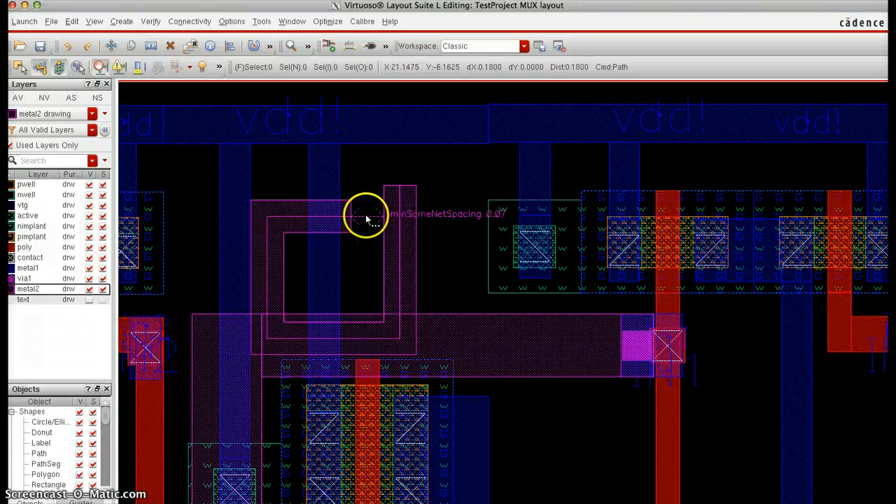
# Try to extend the path's open end toward its own starting leg to test same-net spacing, and cancel the whole path.
pyautogui.click(330, 217)
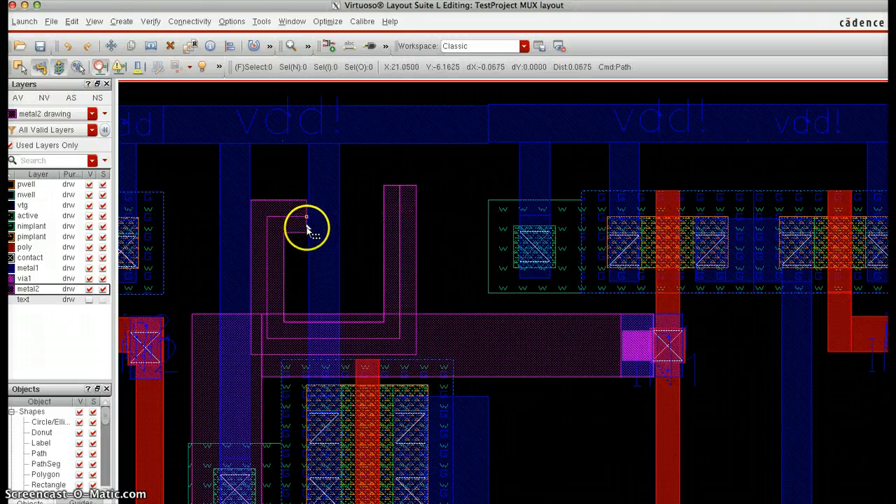
pyautogui.click(308, 238)
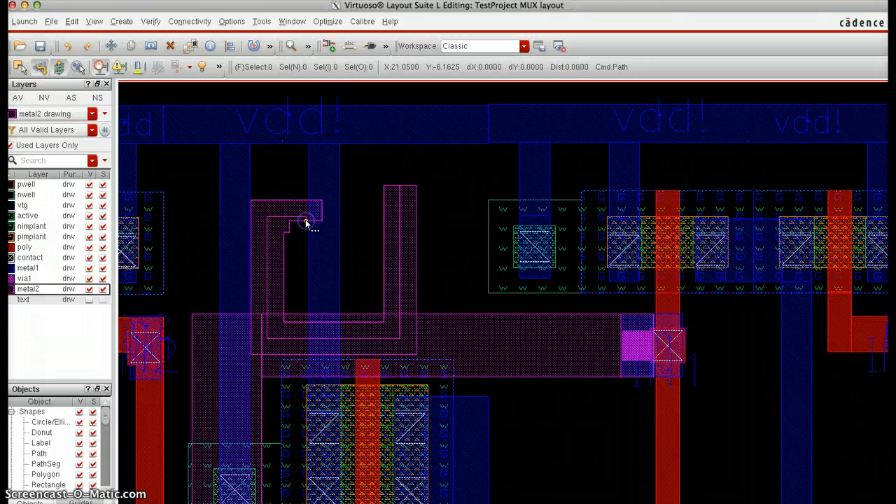
pyautogui.click(301, 244)
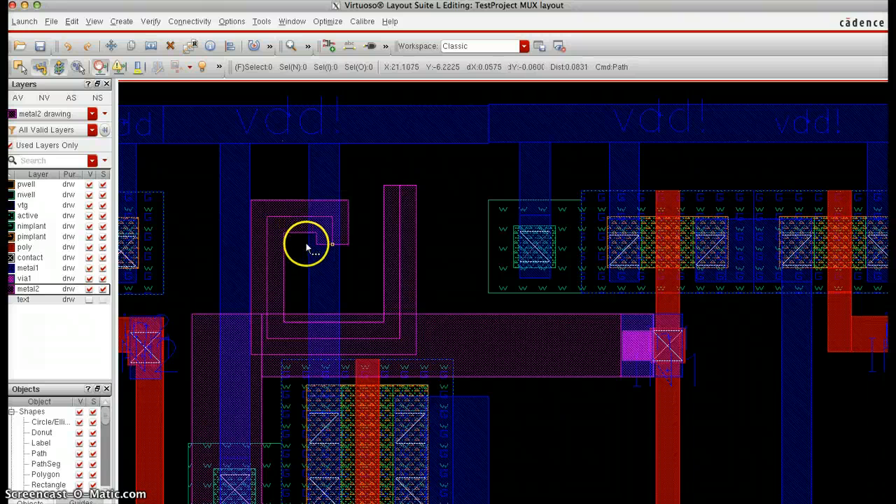
pyautogui.click(306, 242)
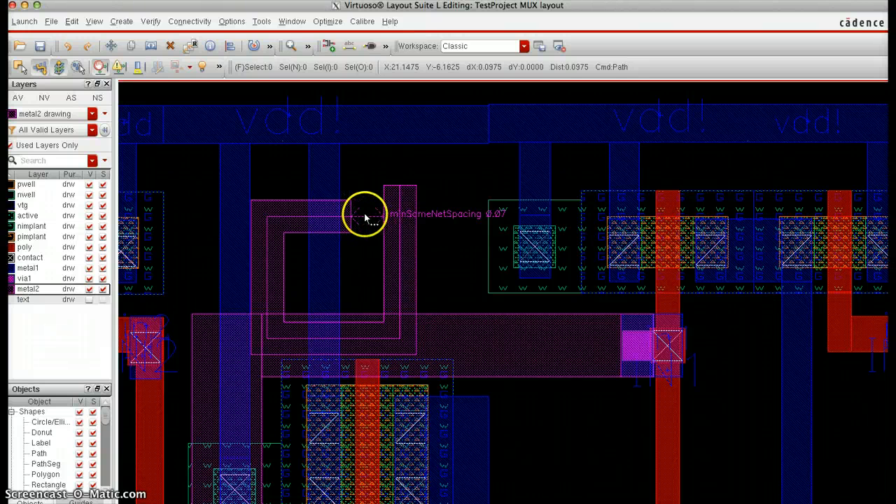
pyautogui.press('Escape')
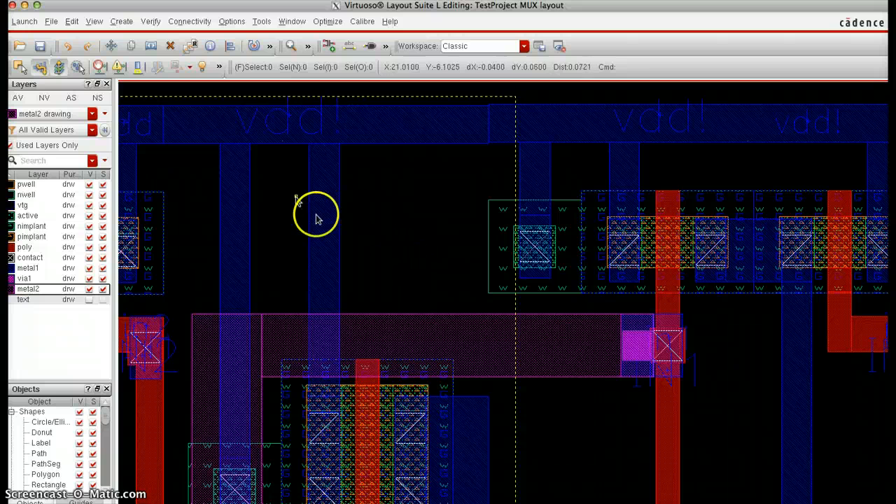
pyautogui.press('p')
pyautogui.click(406, 189)
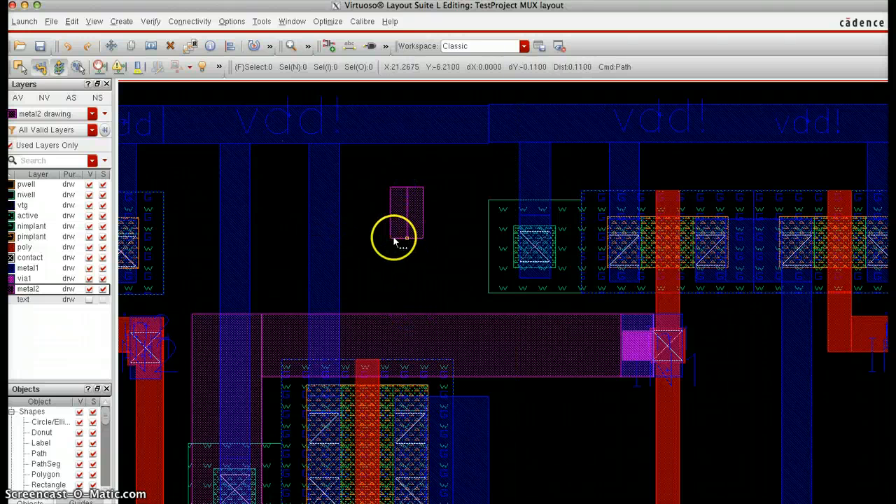
pyautogui.press('Escape')
# Turn on DRD Notify, try a vertical metal2 path about 0.19 long down toward the horizontal metal2 strip, and cancel it.
pyautogui.click(118, 72)
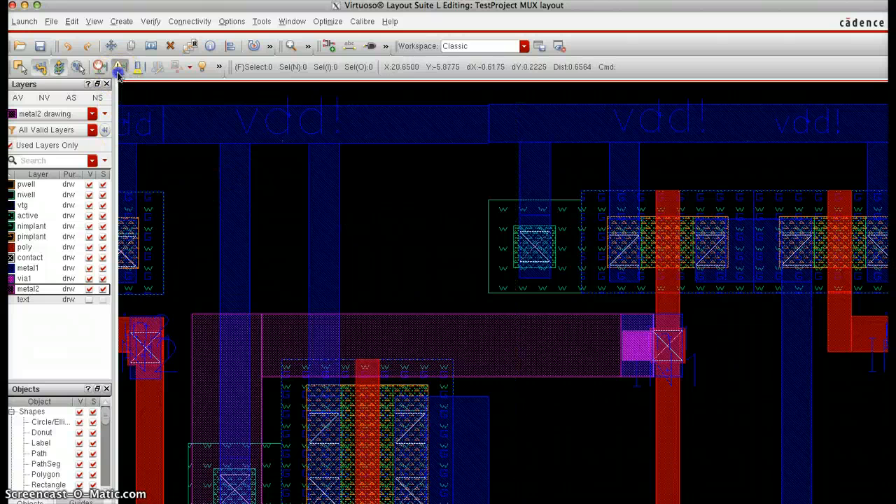
pyautogui.click(394, 195)
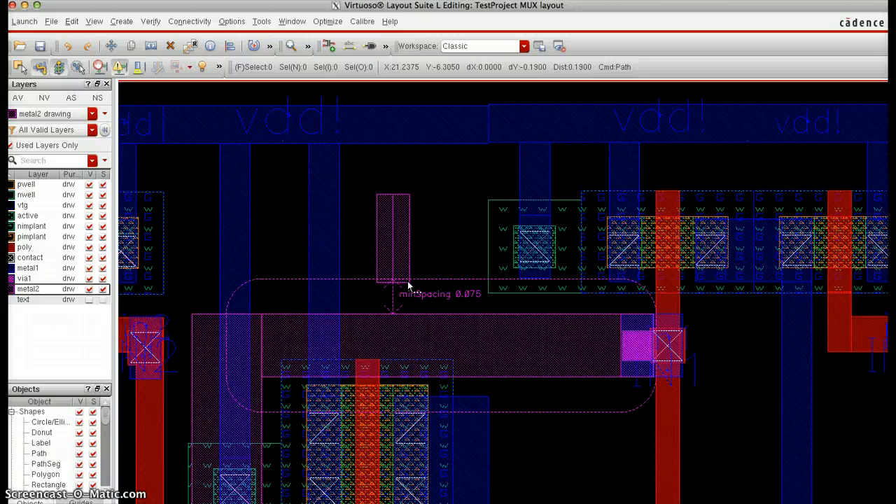
pyautogui.press('Escape')
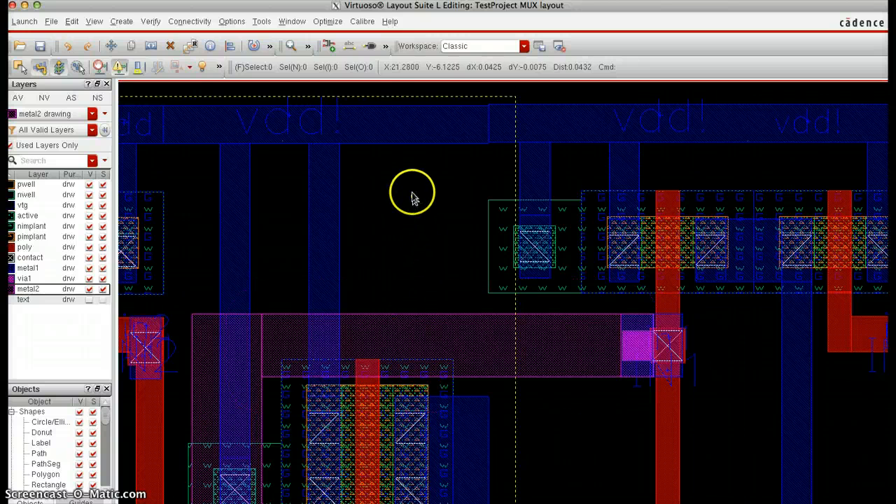
pyautogui.click(363, 22)
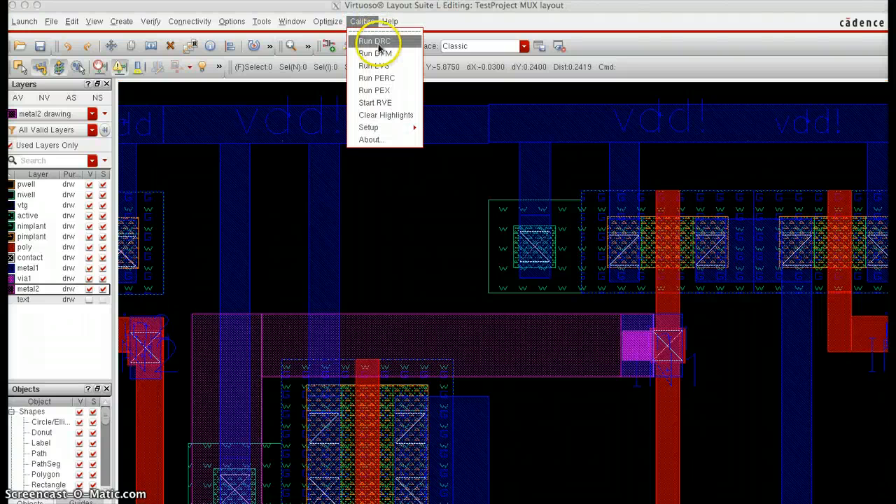
pyautogui.click(363, 22)
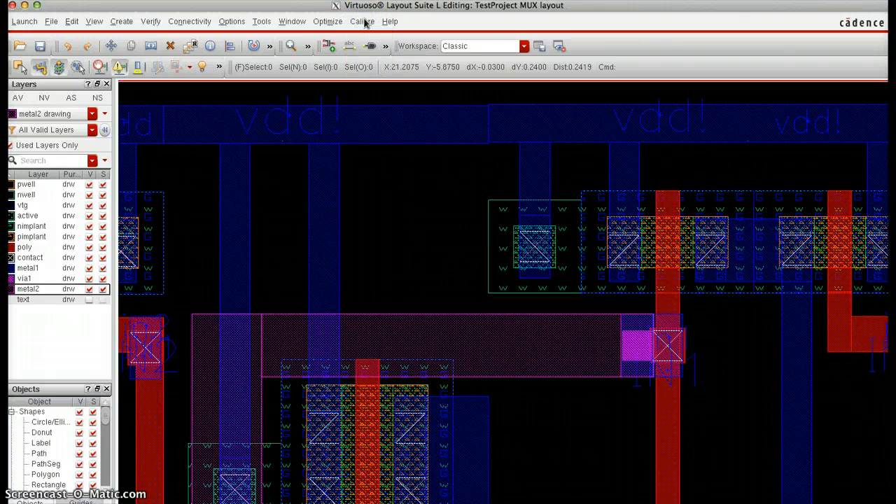